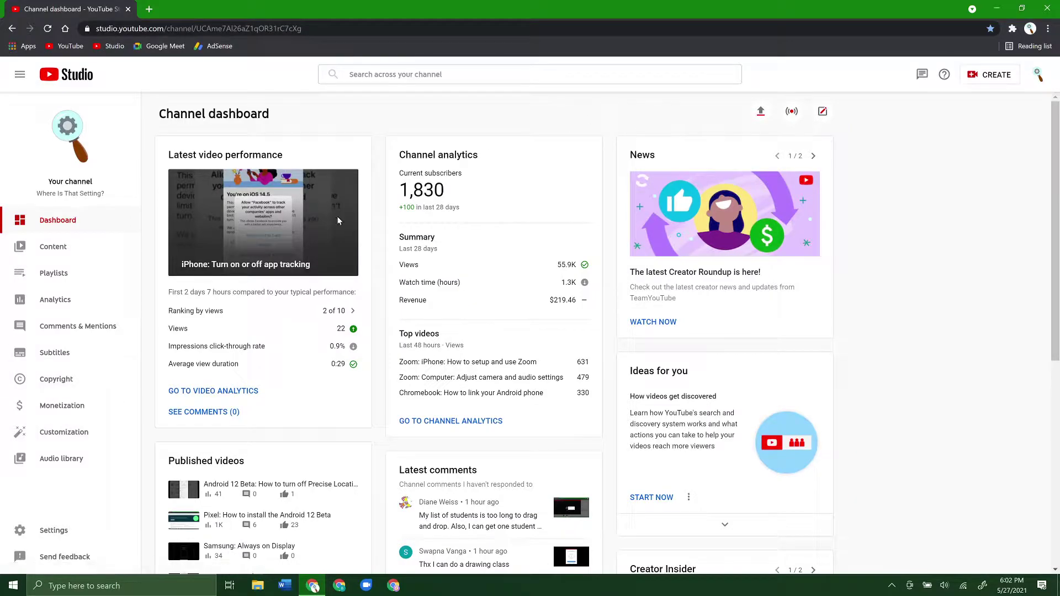
Open the Customization layout and inspect the 'Welcome to Where is that Setting?' trailer's options without changing anything
{"action": "left_click", "coordinate": [64, 432]}
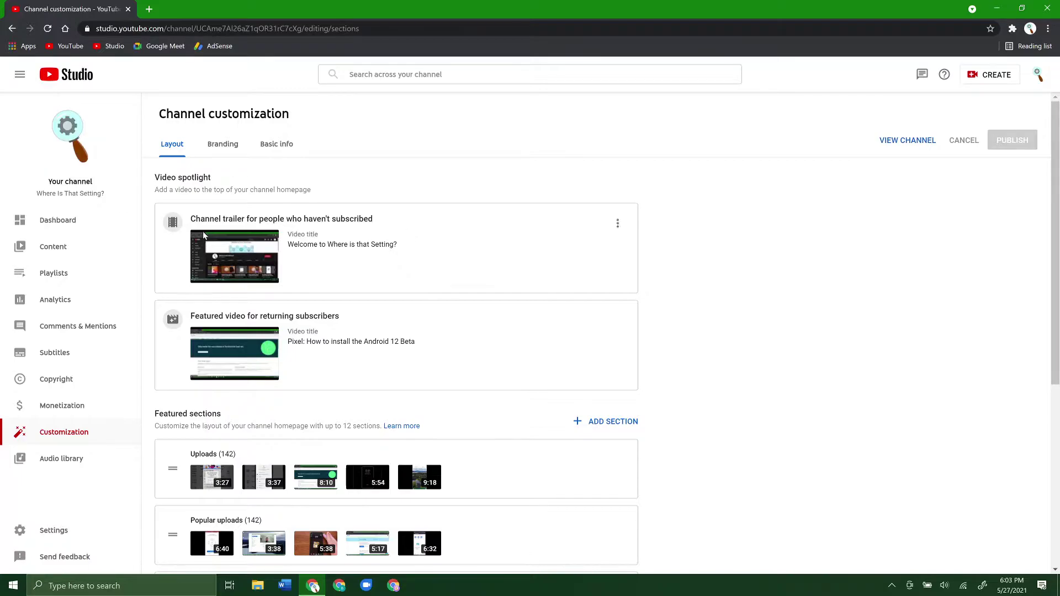
{"action": "left_click", "coordinate": [618, 227]}
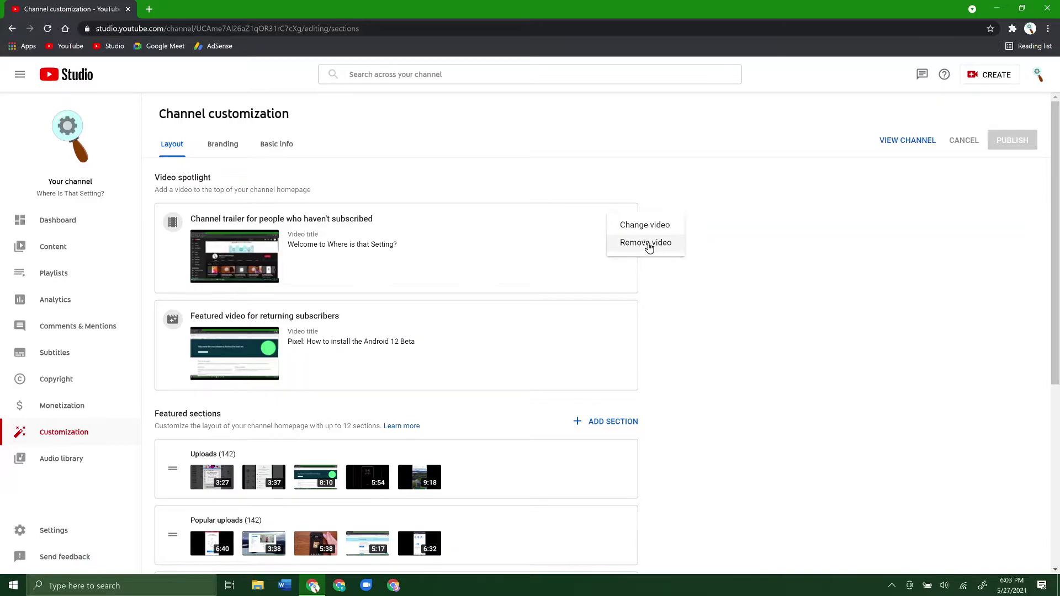
{"action": "left_click", "coordinate": [515, 249]}
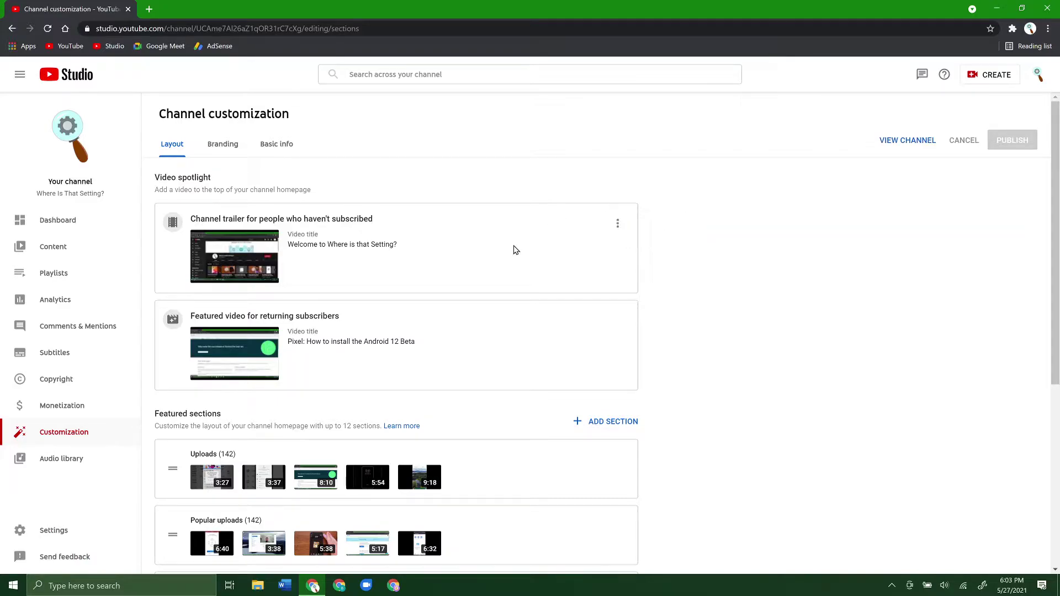
{"action": "left_click", "coordinate": [620, 228]}
{"action": "left_click", "coordinate": [560, 246]}
{"action": "left_click", "coordinate": [616, 326]}
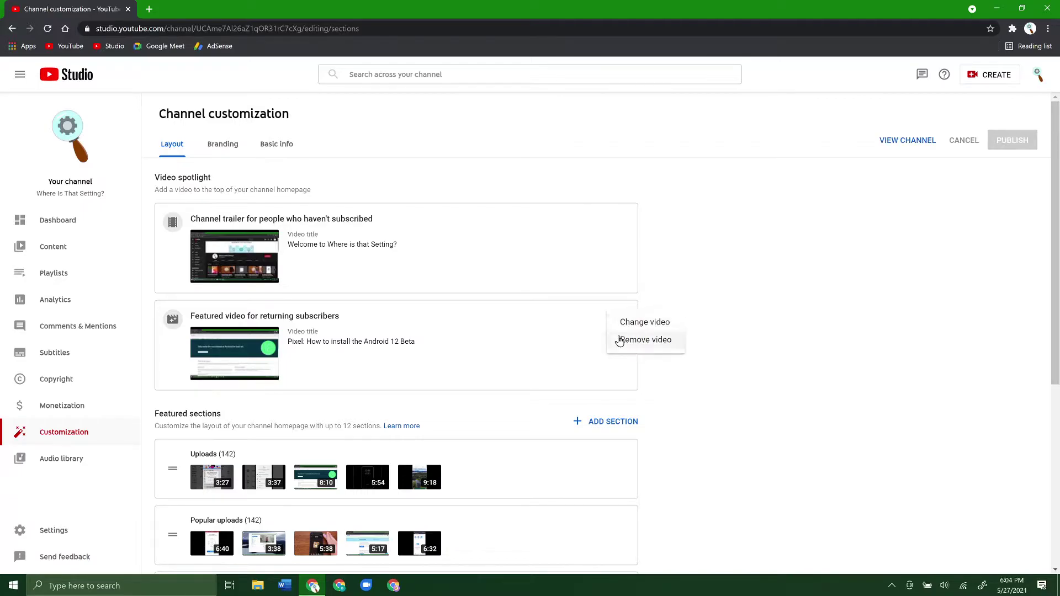
{"action": "left_click", "coordinate": [530, 329]}
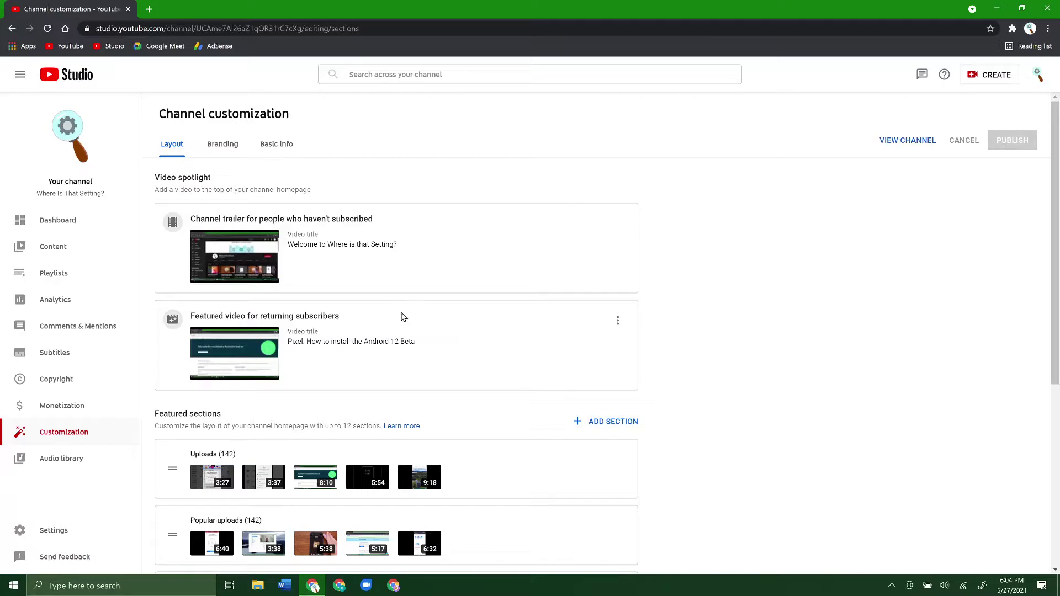
{"action": "scroll", "coordinate": [500, 302], "scroll_direction": "down", "scroll_amount": 2}
{"action": "scroll", "coordinate": [500, 302], "scroll_direction": "down", "scroll_amount": 1}
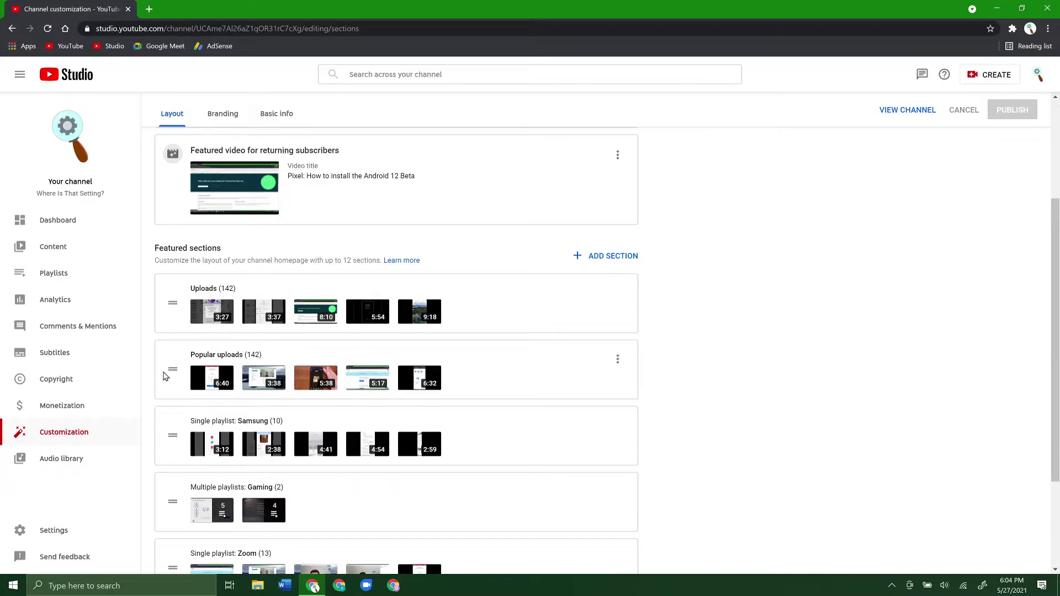
{"action": "scroll", "coordinate": [175, 354], "scroll_direction": "down", "scroll_amount": 2}
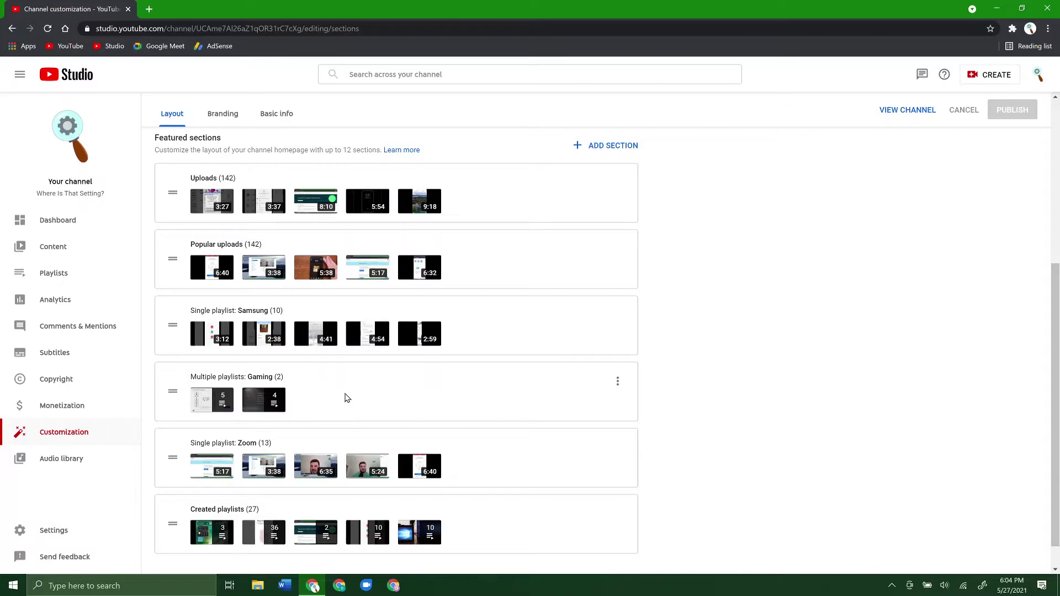
{"action": "scroll", "coordinate": [407, 407], "scroll_direction": "down", "scroll_amount": 1}
{"action": "scroll", "coordinate": [584, 367], "scroll_direction": "up", "scroll_amount": 3}
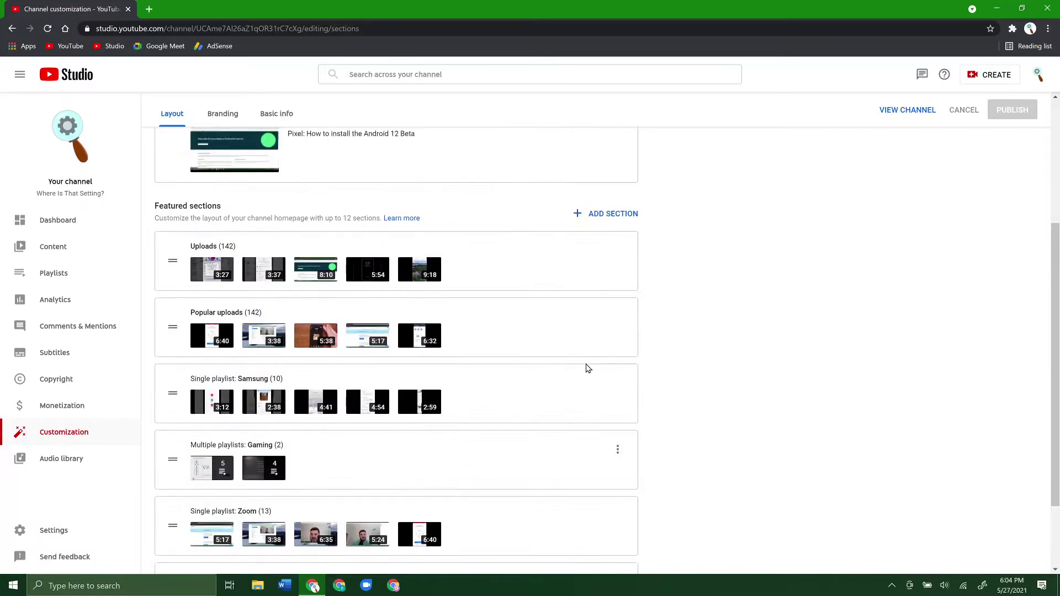
{"action": "scroll", "coordinate": [570, 365], "scroll_direction": "down", "scroll_amount": 1}
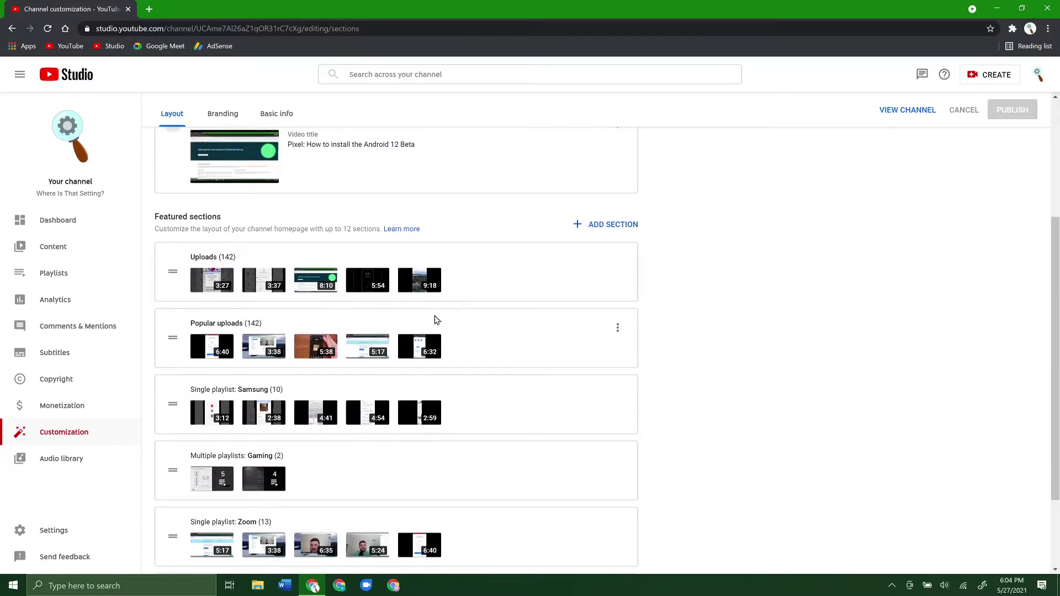
Add a Single playlist section for Google Assistant (17) and move it to third place, below Popular uploads
{"action": "left_click", "coordinate": [612, 229]}
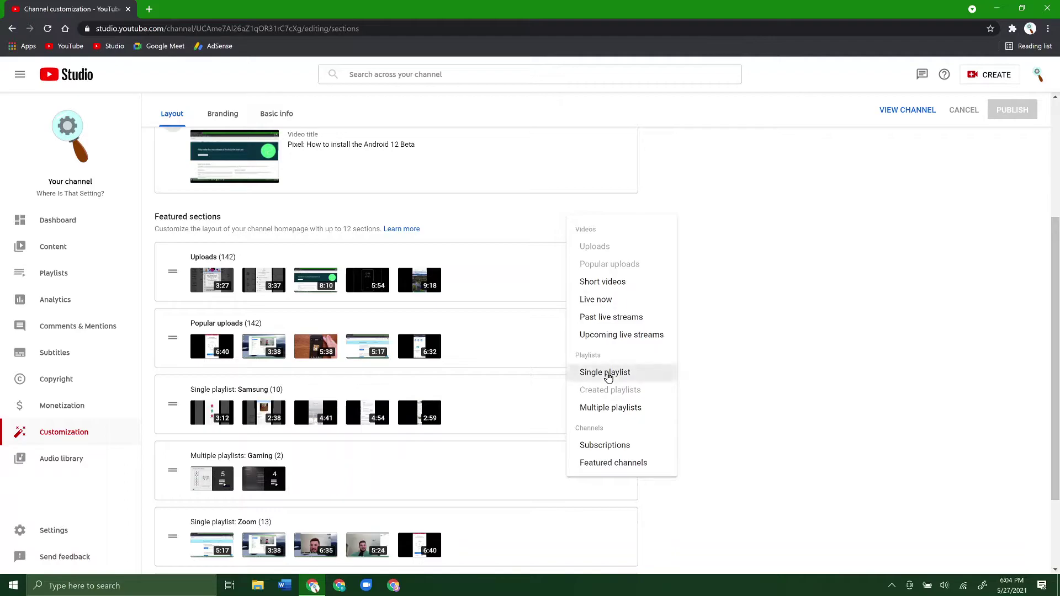
{"action": "left_click", "coordinate": [607, 376]}
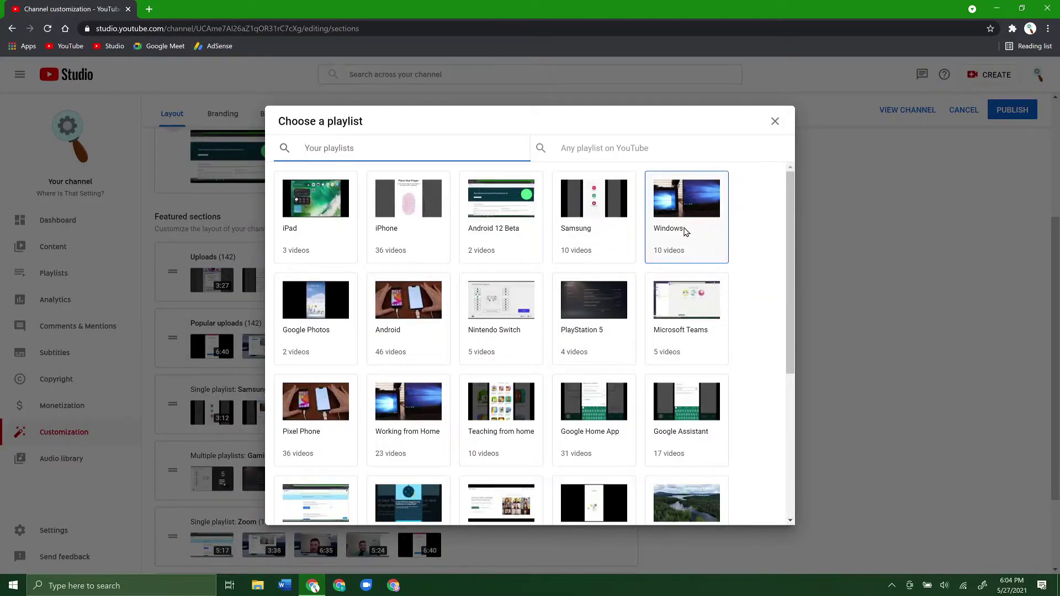
{"action": "left_click", "coordinate": [694, 406]}
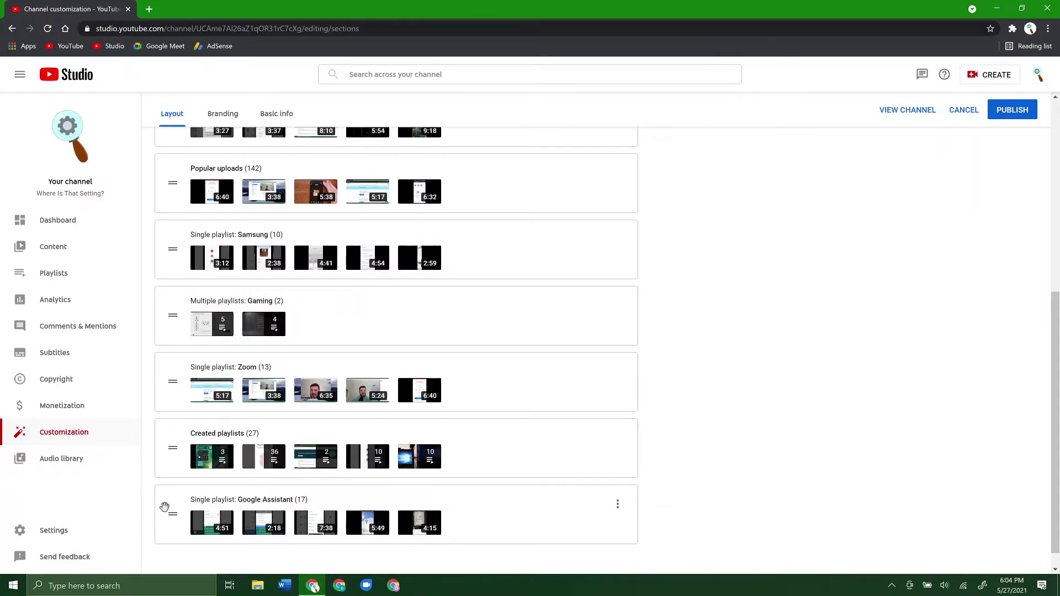
{"action": "left_click_drag", "start_coordinate": [165, 507], "coordinate": [170, 233]}
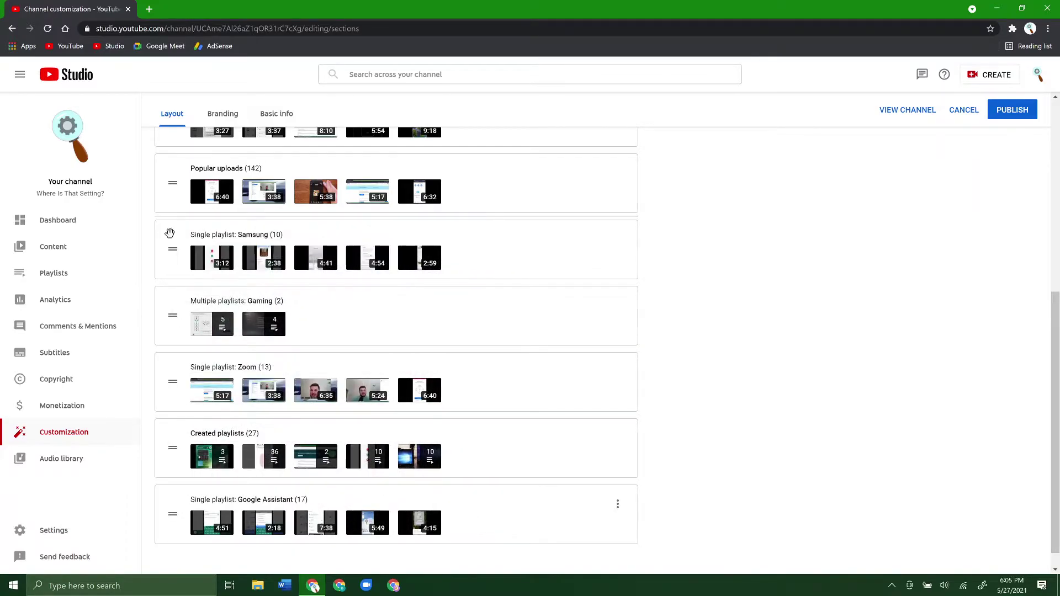
Add a Multiple playlists section holding Pixel Phone first, then Google Photos
{"action": "scroll", "coordinate": [545, 390], "scroll_direction": "up", "scroll_amount": 2}
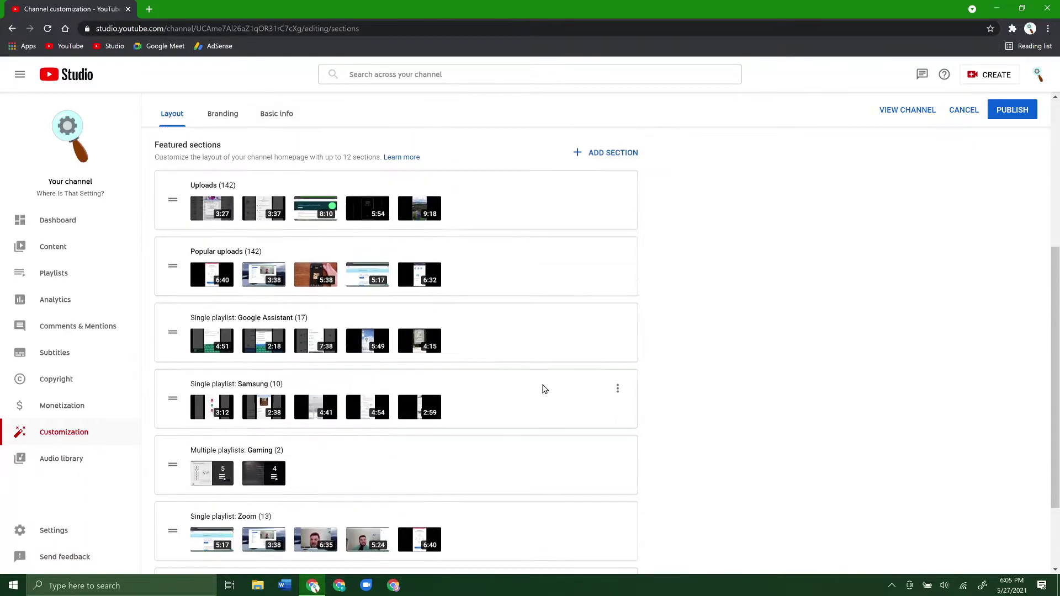
{"action": "scroll", "coordinate": [544, 389], "scroll_direction": "up", "scroll_amount": 1}
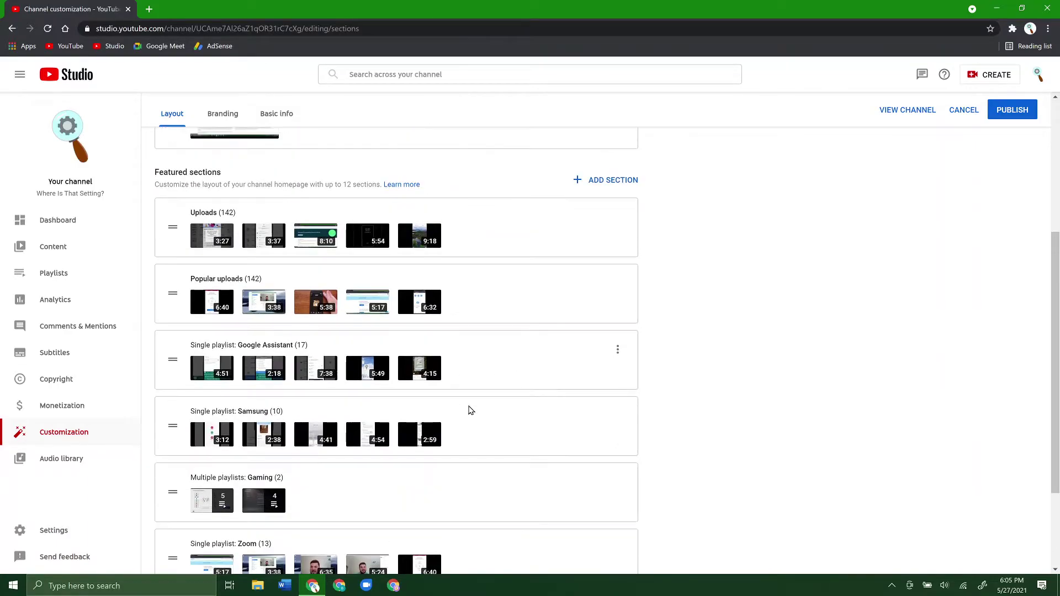
{"action": "left_click", "coordinate": [604, 183]}
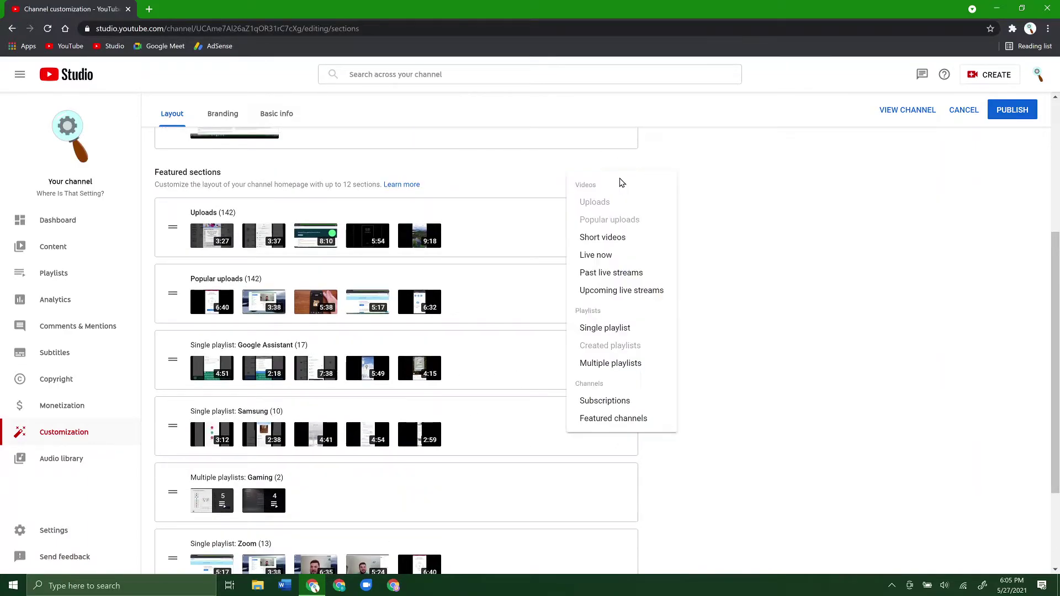
{"action": "left_click", "coordinate": [643, 363]}
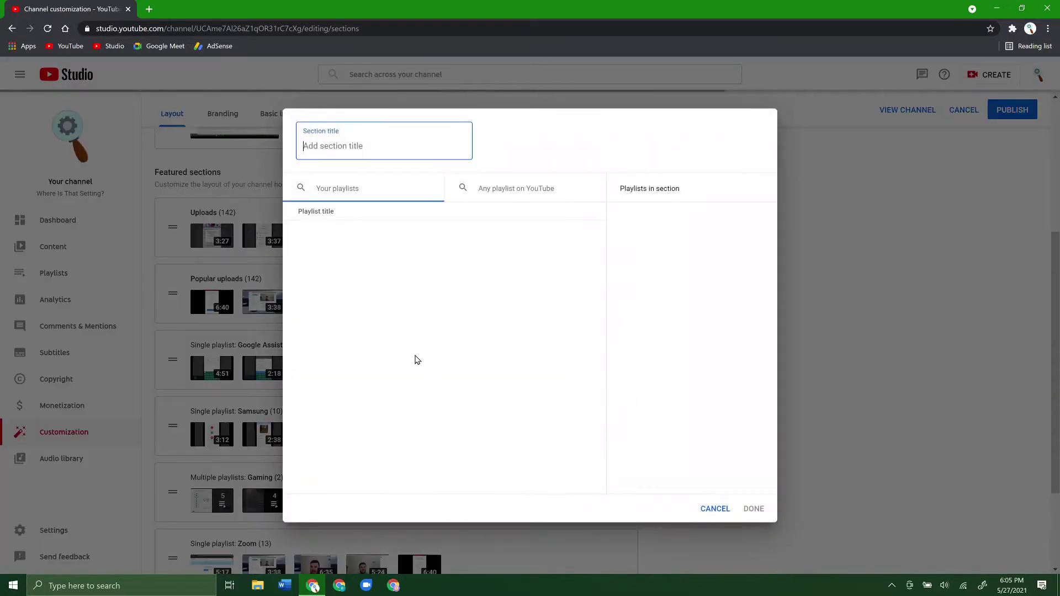
{"action": "left_click", "coordinate": [391, 345]}
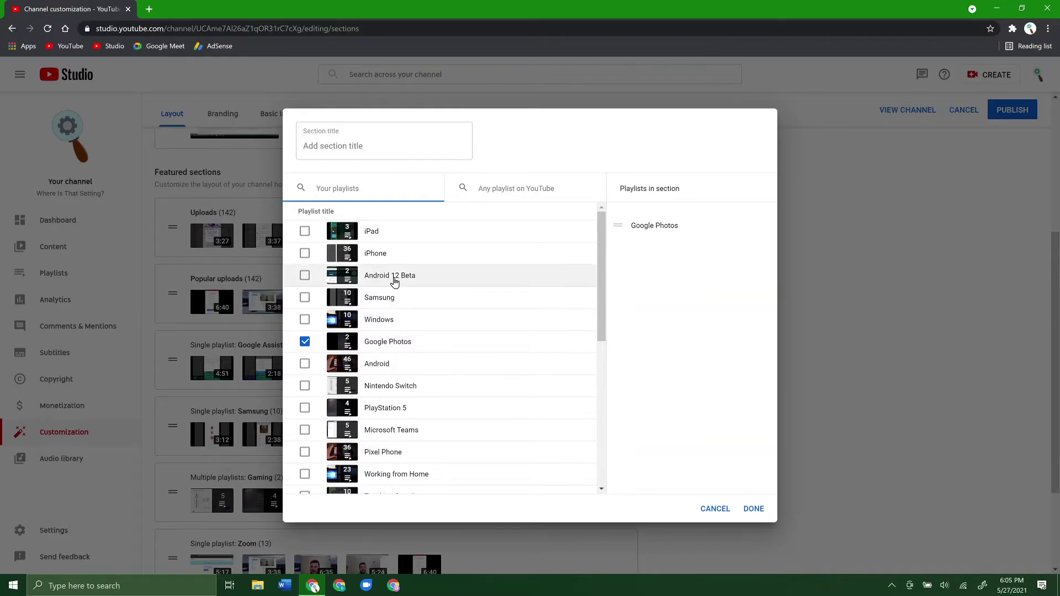
{"action": "left_click", "coordinate": [394, 455]}
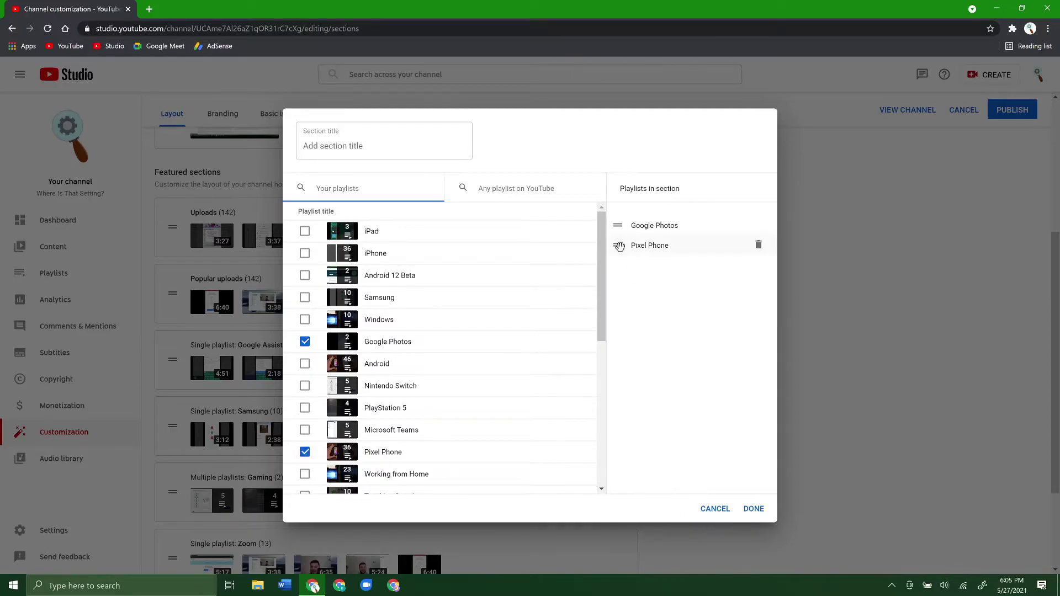
{"action": "left_click_drag", "start_coordinate": [618, 245], "coordinate": [627, 221]}
{"action": "left_click", "coordinate": [754, 508]}
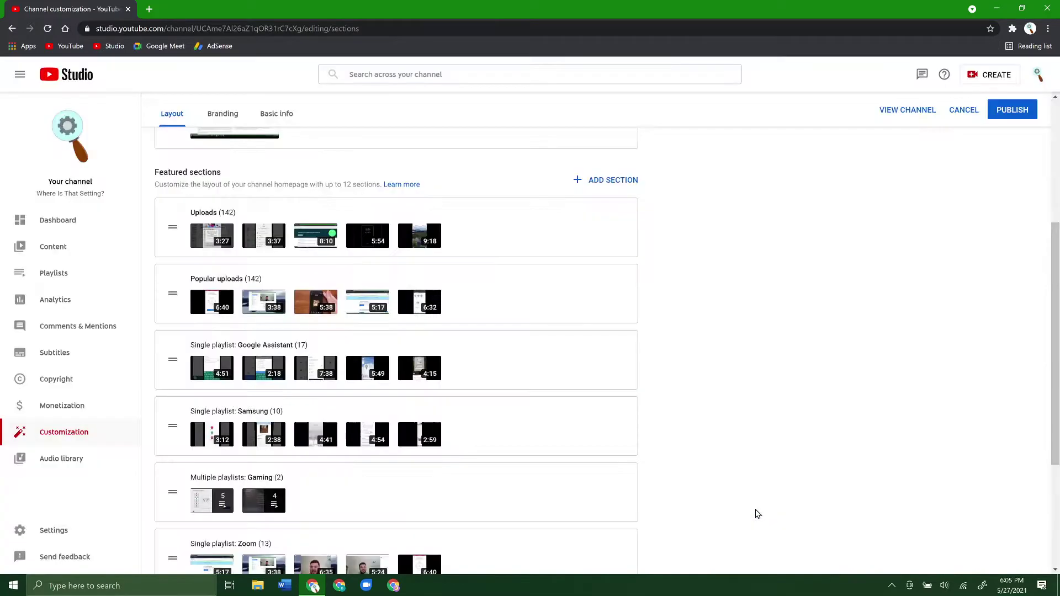
{"action": "scroll", "coordinate": [752, 462], "scroll_direction": "down", "scroll_amount": 3}
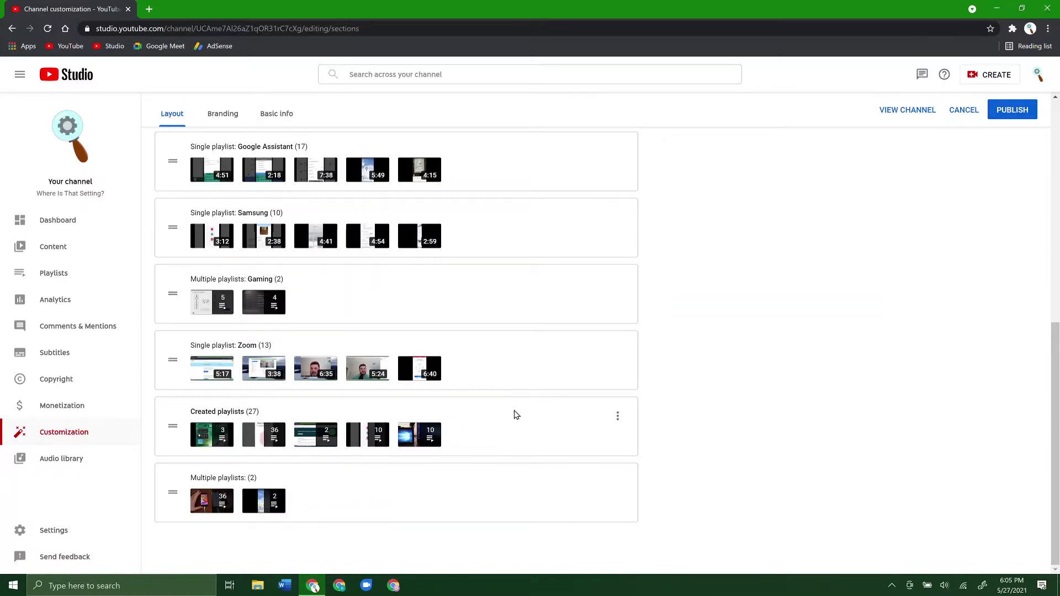
{"action": "scroll", "coordinate": [863, 319], "scroll_direction": "up", "scroll_amount": 10}
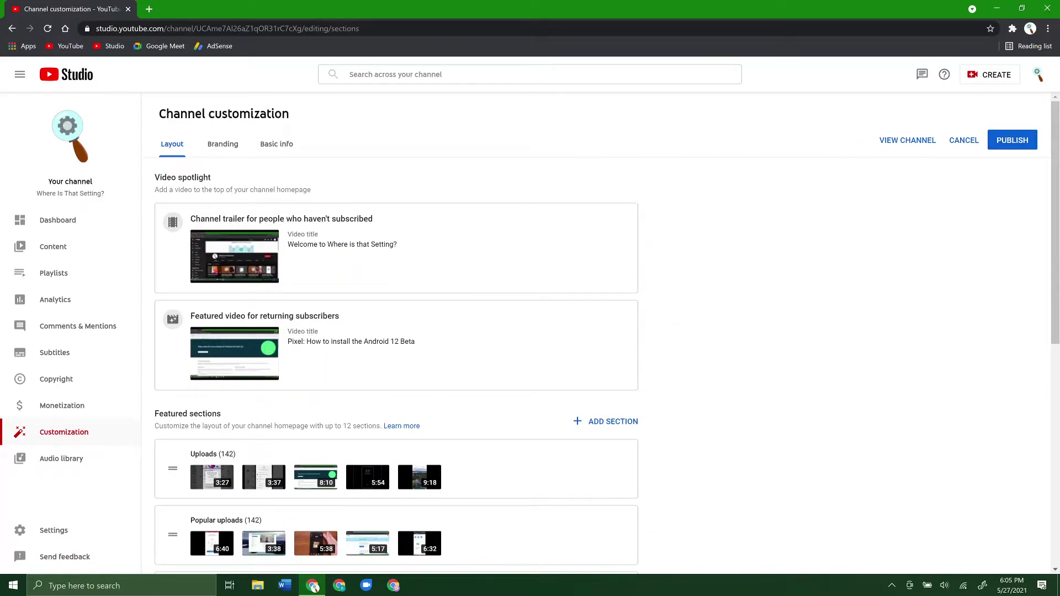
View the Branding tab's profile picture, banner image and empty video watermark slot
{"action": "left_click", "coordinate": [222, 148]}
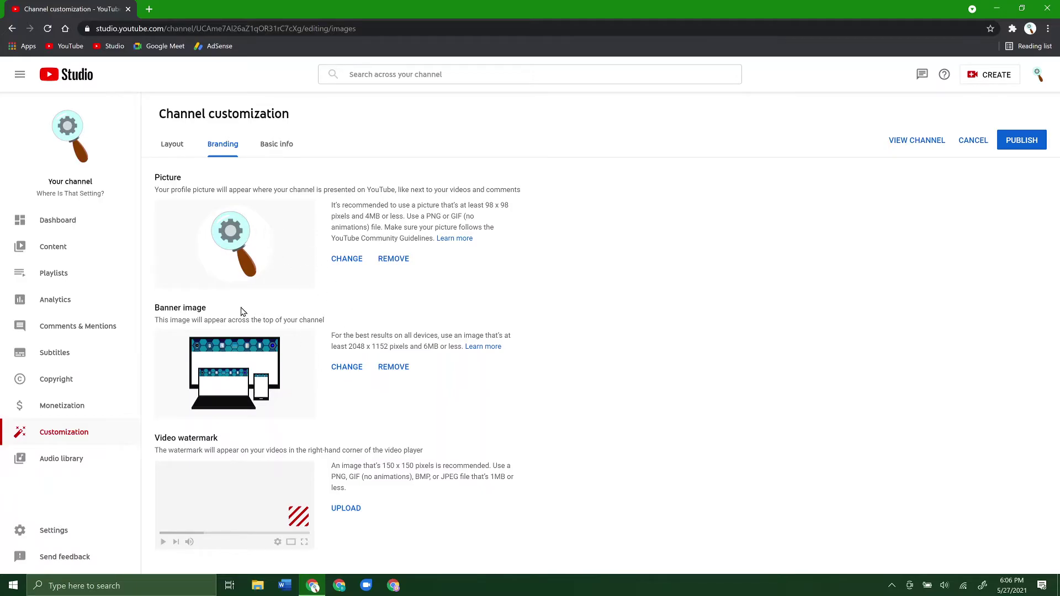
Review the Basic info tab's channel name, description and custom channel URL options
{"action": "left_click", "coordinate": [274, 150]}
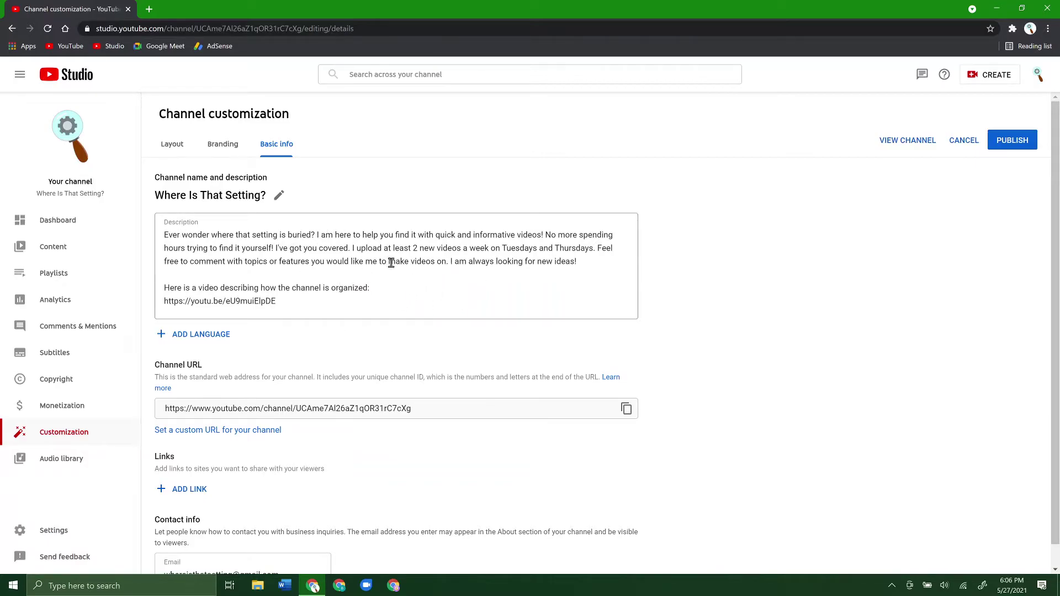
{"action": "scroll", "coordinate": [773, 323], "scroll_direction": "down", "scroll_amount": 1}
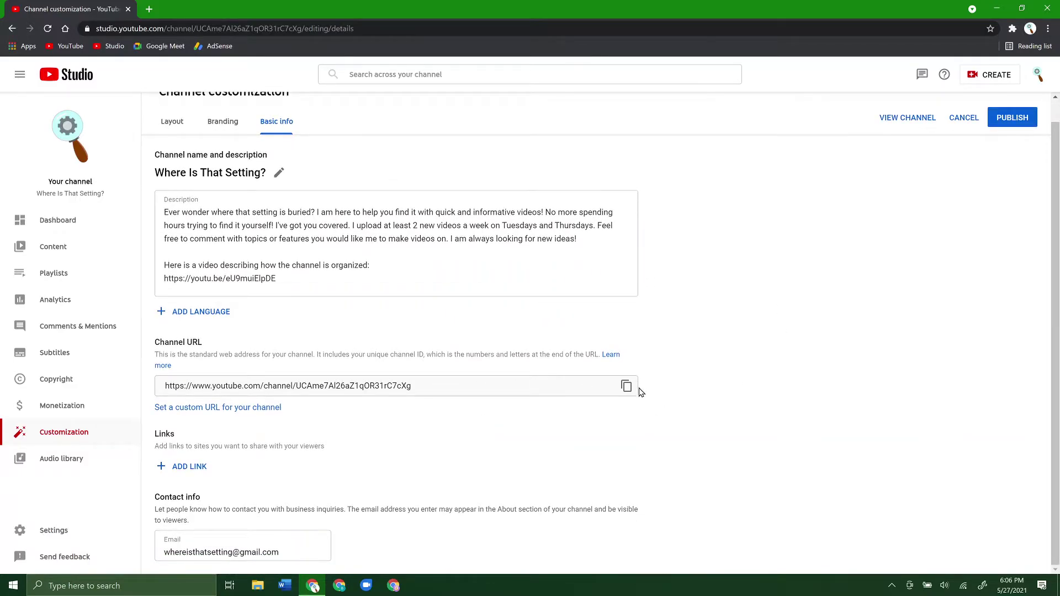
{"action": "left_click", "coordinate": [226, 409]}
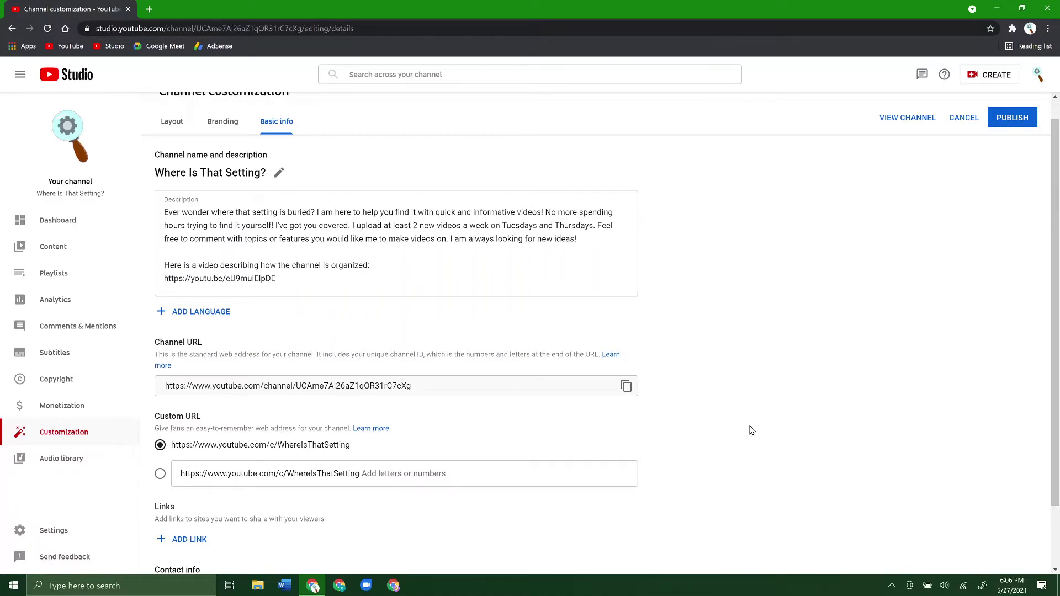
{"action": "scroll", "coordinate": [751, 430], "scroll_direction": "down", "scroll_amount": 1}
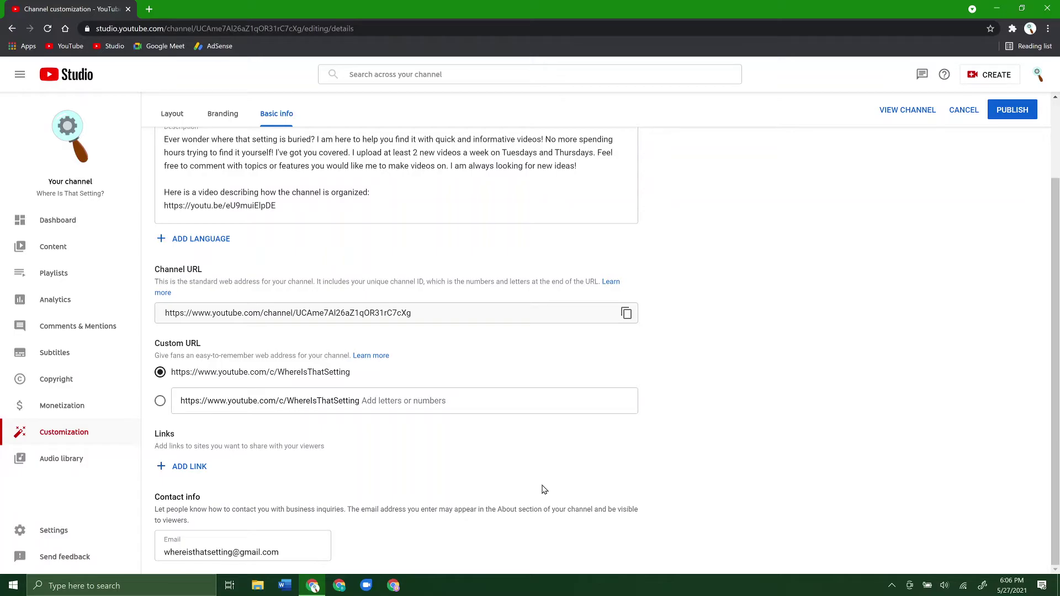
{"action": "scroll", "coordinate": [762, 327], "scroll_direction": "up", "scroll_amount": 2}
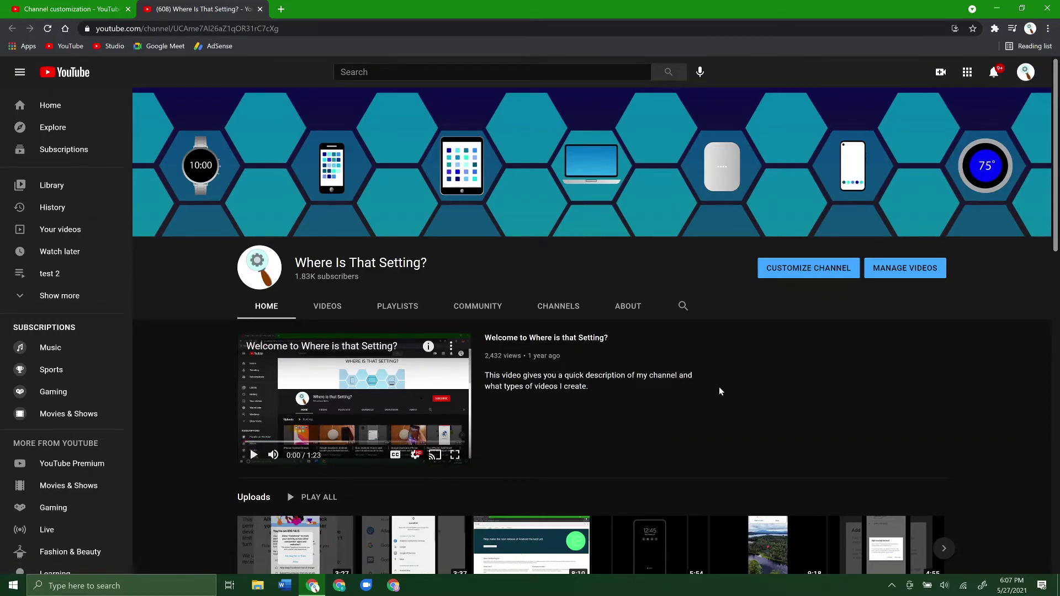
{"action": "scroll", "coordinate": [720, 389], "scroll_direction": "down", "scroll_amount": 4}
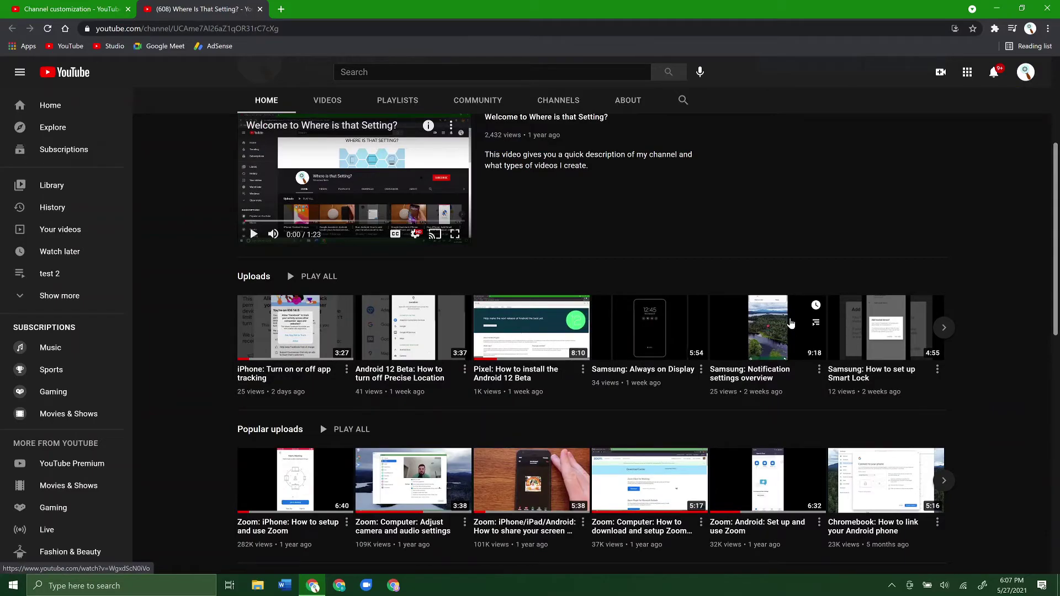
{"action": "scroll", "coordinate": [598, 314], "scroll_direction": "down", "scroll_amount": 5}
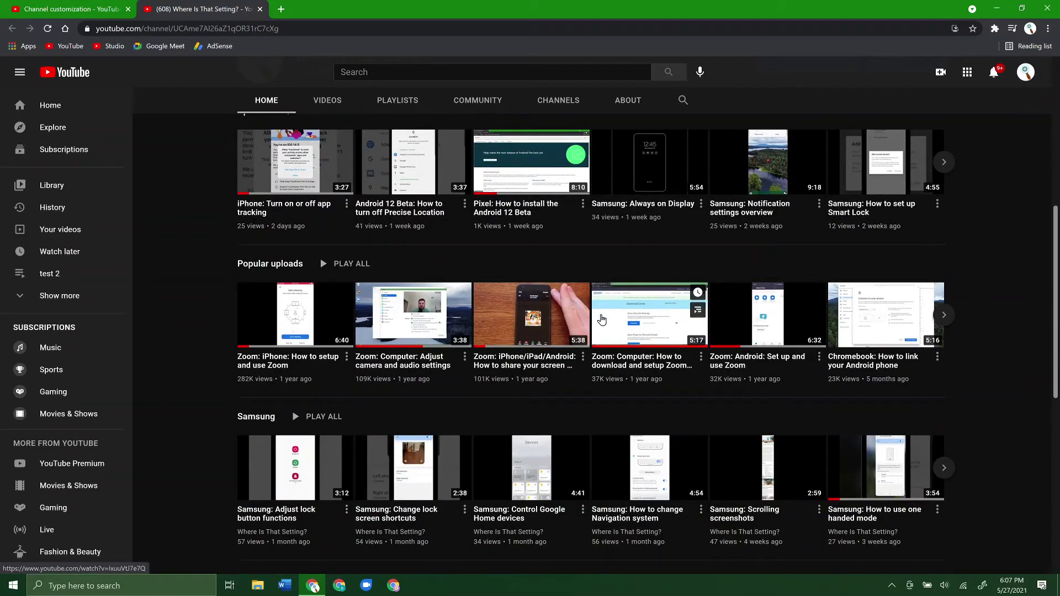
{"action": "scroll", "coordinate": [558, 325], "scroll_direction": "down", "scroll_amount": 5}
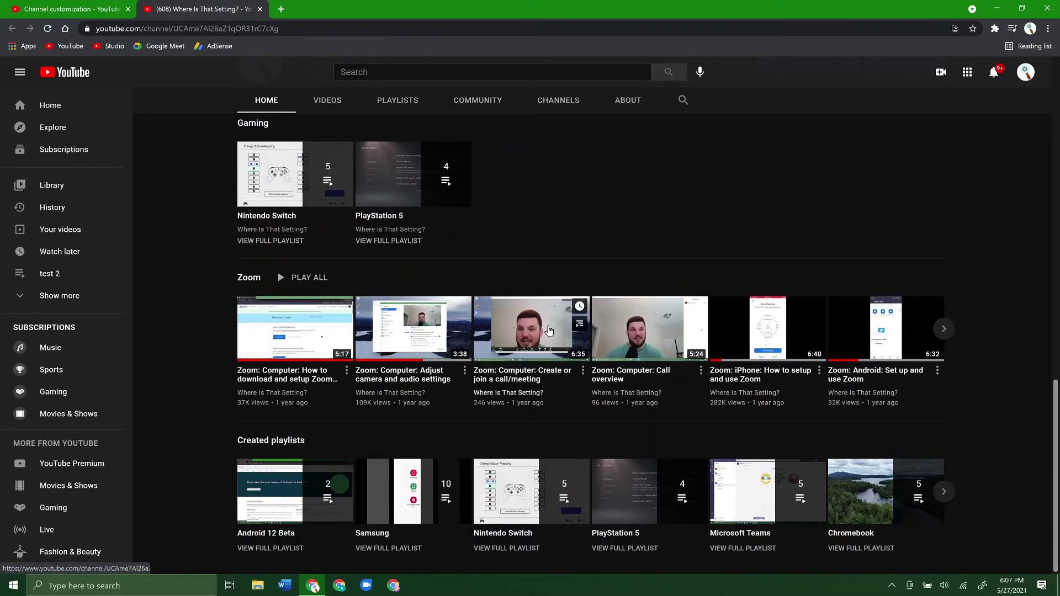
{"action": "scroll", "coordinate": [663, 353], "scroll_direction": "up", "scroll_amount": 1}
{"action": "scroll", "coordinate": [662, 353], "scroll_direction": "up", "scroll_amount": 6}
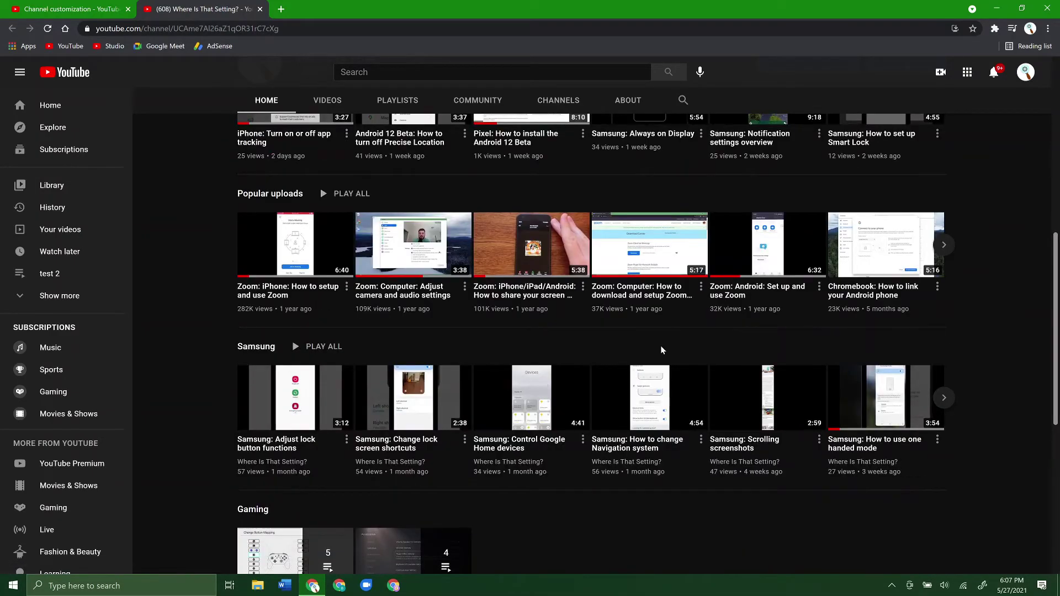
{"action": "scroll", "coordinate": [654, 364], "scroll_direction": "down", "scroll_amount": 3}
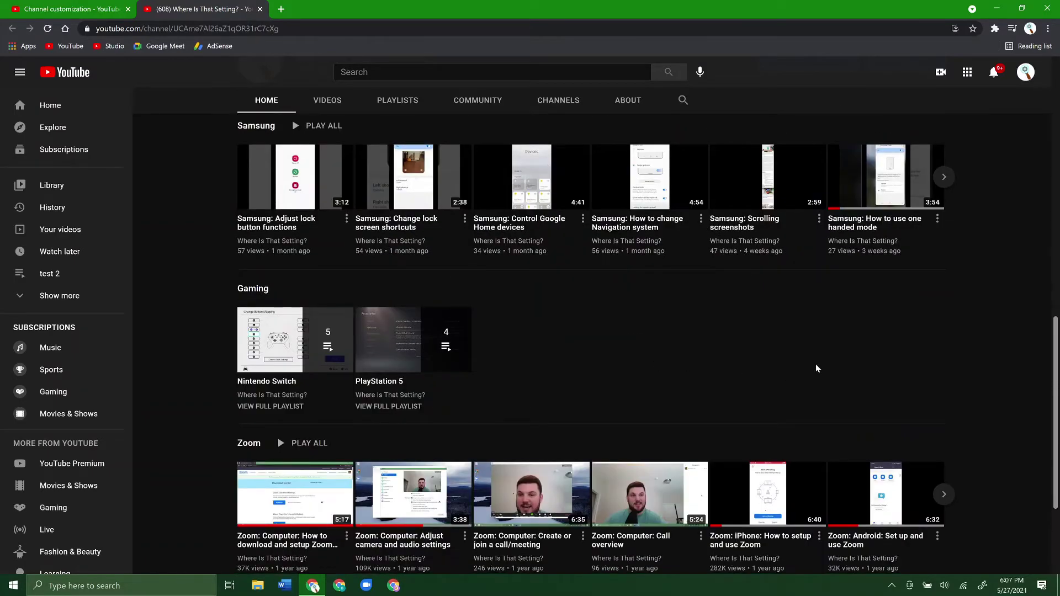
{"action": "scroll", "coordinate": [816, 366], "scroll_direction": "up", "scroll_amount": 1}
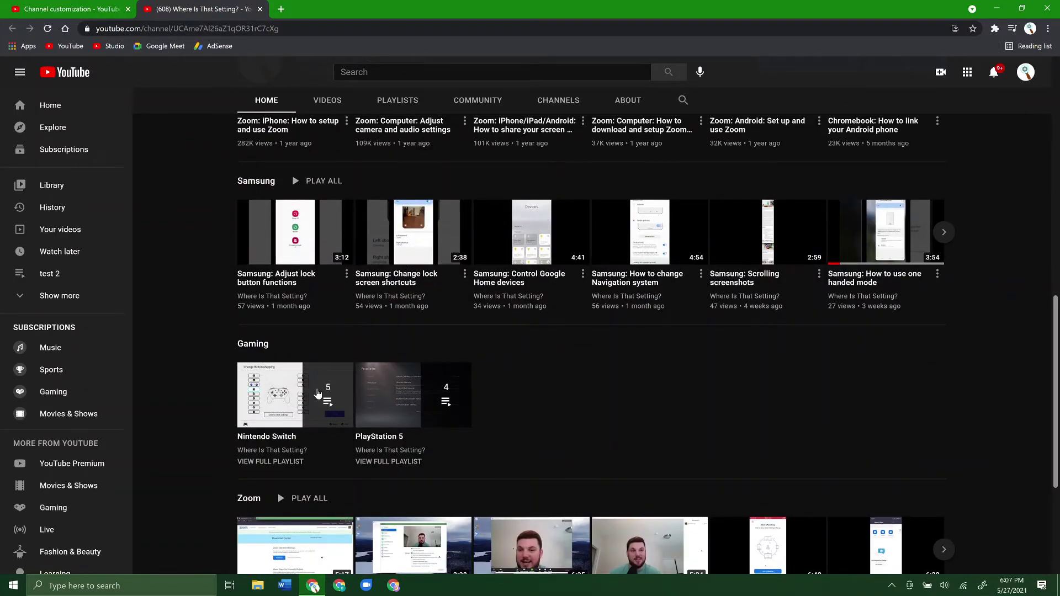
{"action": "scroll", "coordinate": [953, 366], "scroll_direction": "up", "scroll_amount": 8}
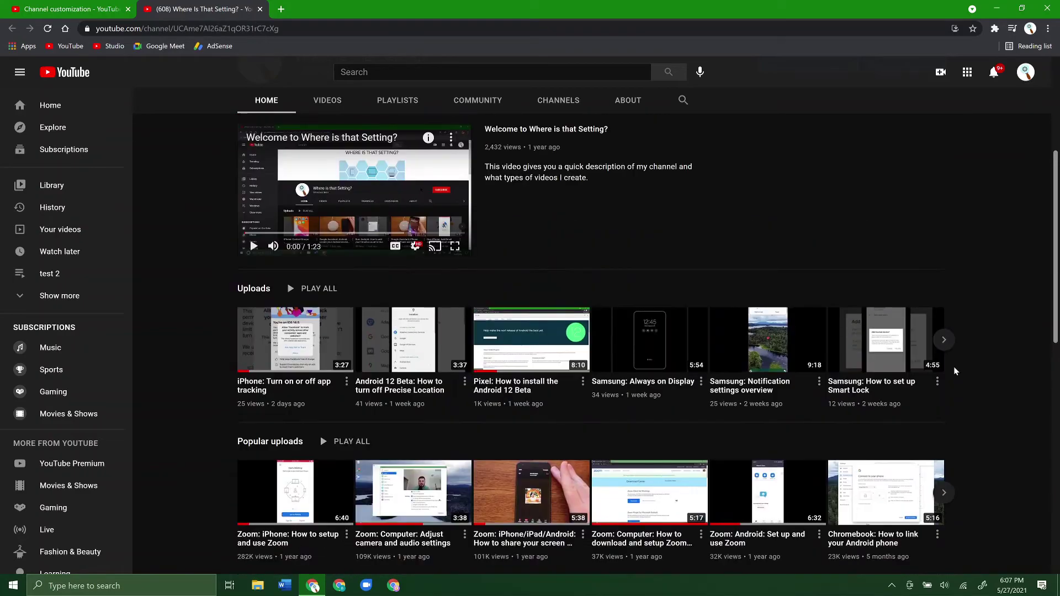
{"action": "scroll", "coordinate": [963, 370], "scroll_direction": "up", "scroll_amount": 3}
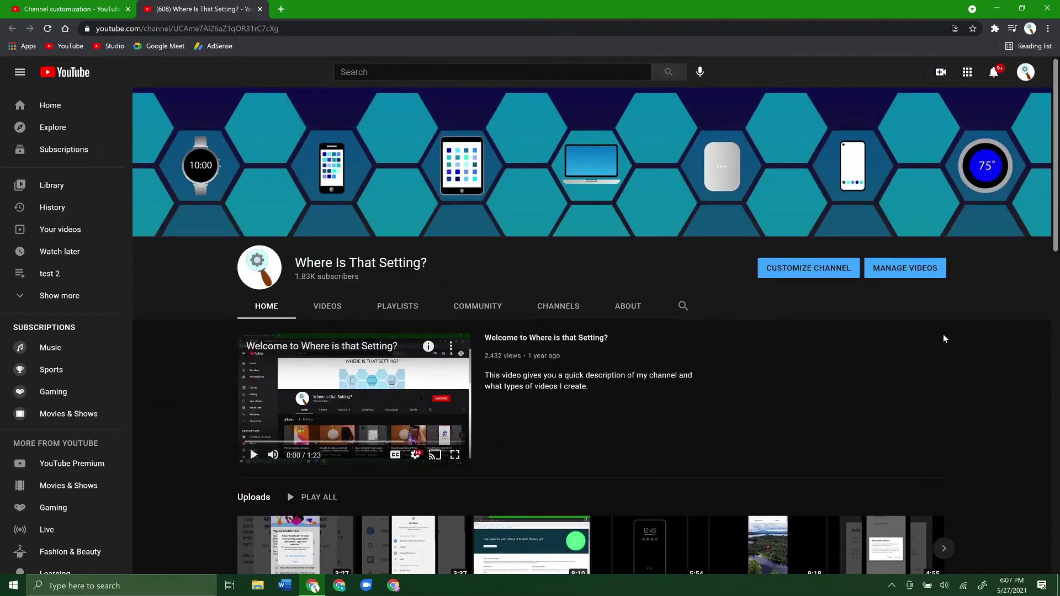
Browse the channel's Videos, Playlists and About tabs, revealing the business inquiries email
{"action": "left_click", "coordinate": [339, 312]}
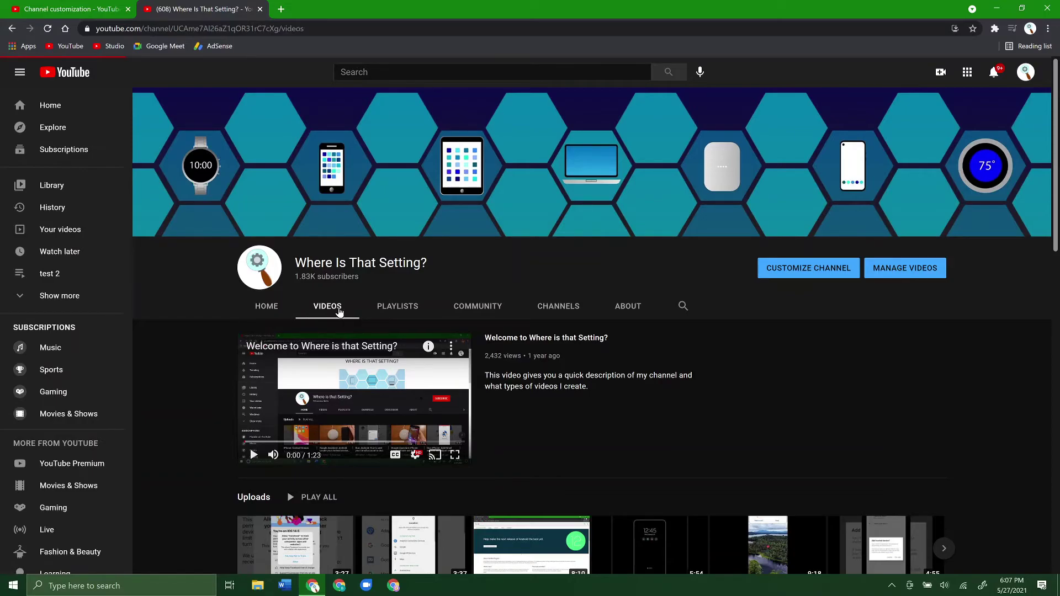
{"action": "left_click", "coordinate": [409, 307]}
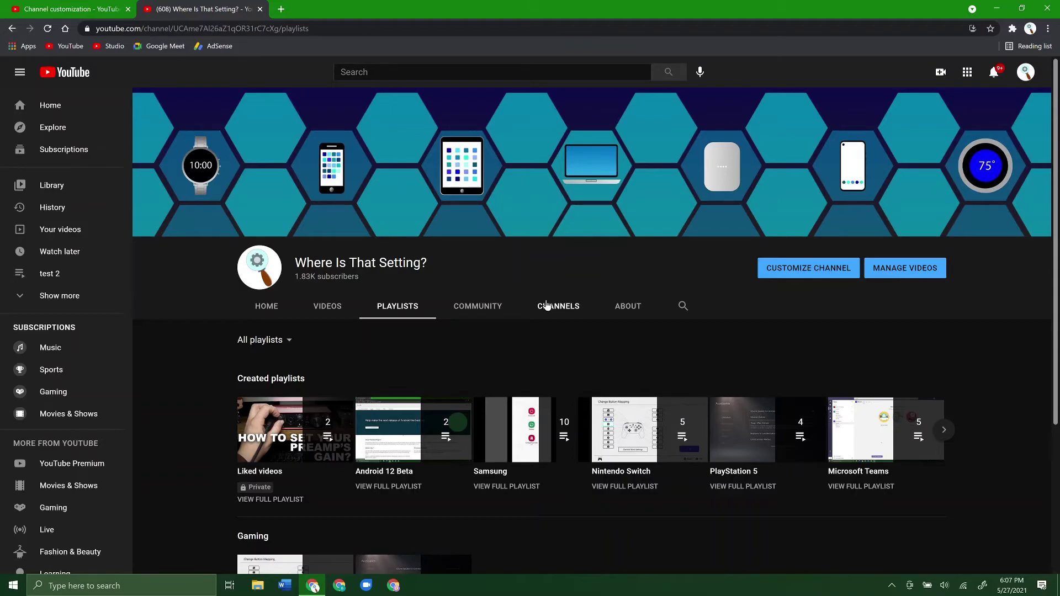
{"action": "left_click", "coordinate": [626, 315]}
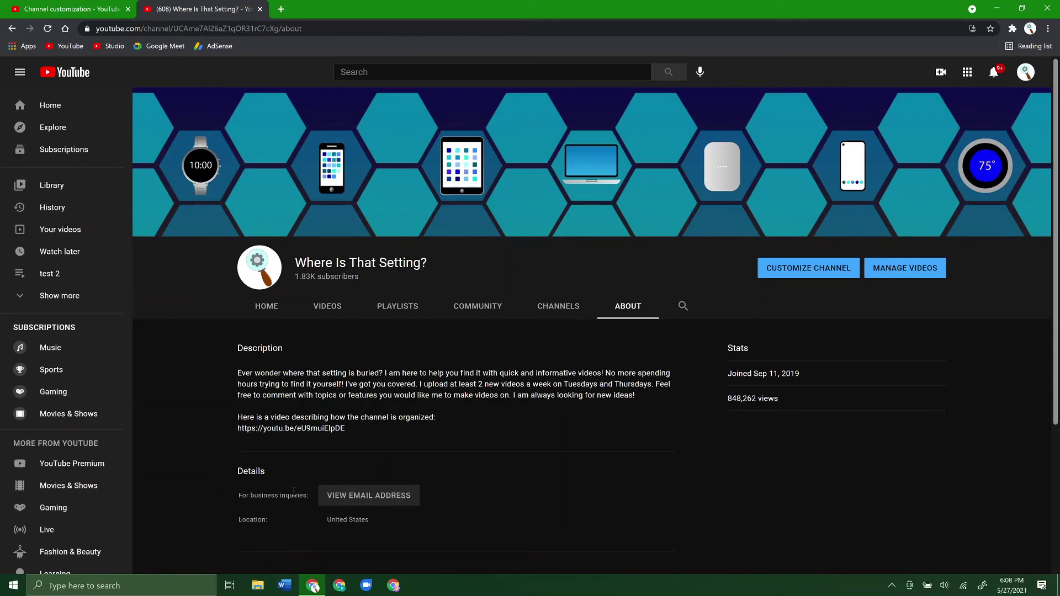
{"action": "left_click_drag", "start_coordinate": [241, 498], "coordinate": [295, 493]}
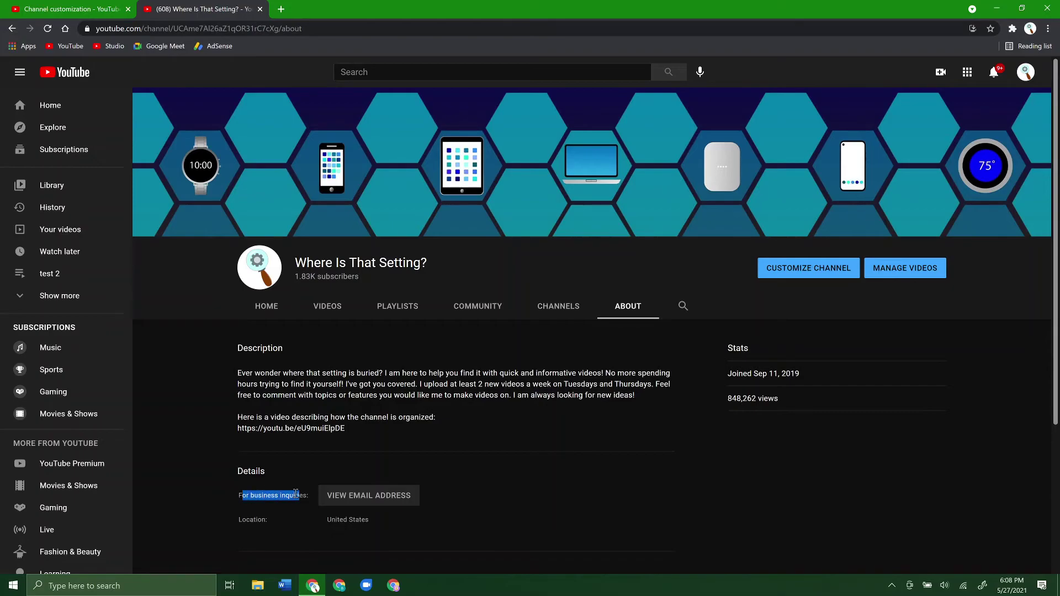
{"action": "left_click", "coordinate": [369, 505]}
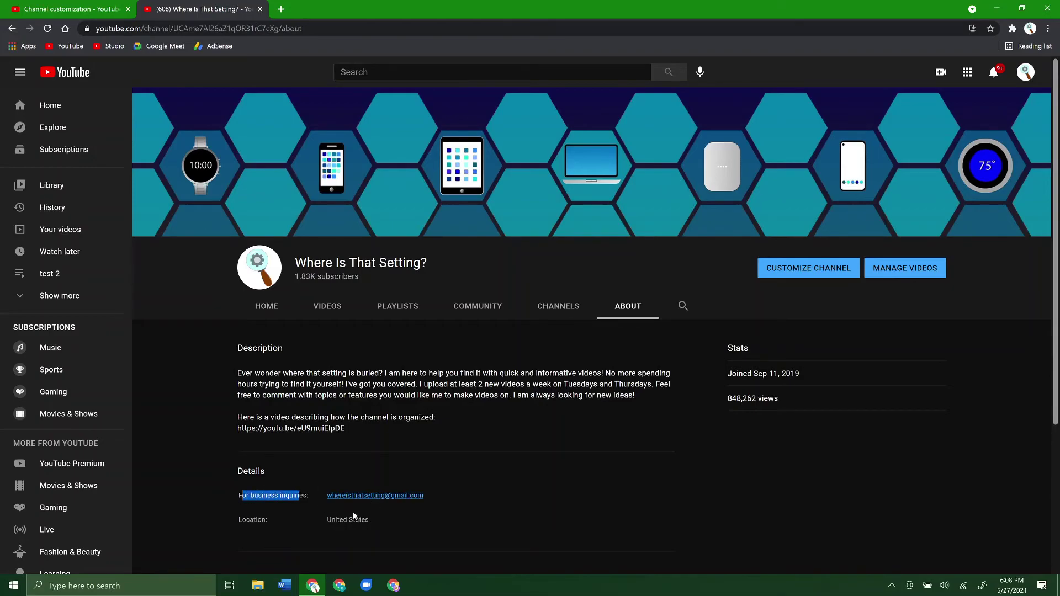
{"action": "left_click", "coordinate": [494, 506]}
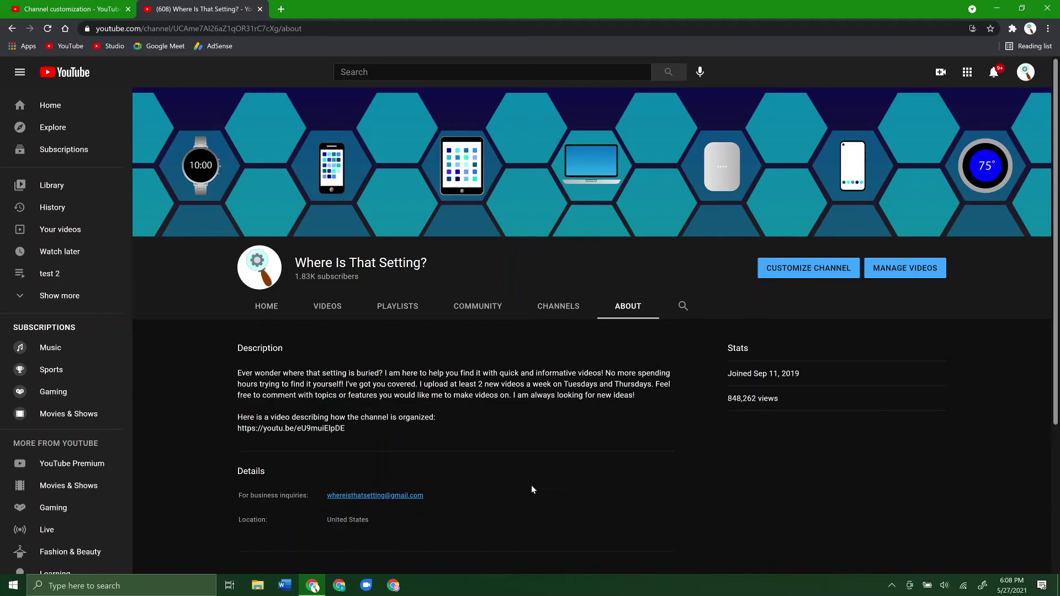
Return to the Channel customization tab and publish the homepage changes
{"action": "left_click", "coordinate": [70, 6]}
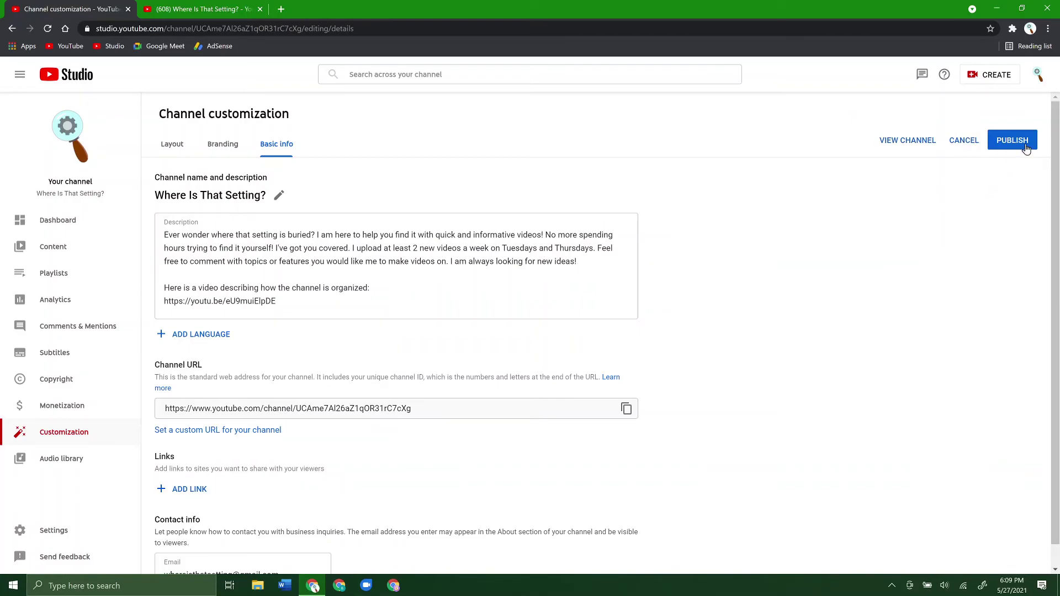
{"action": "left_click", "coordinate": [1025, 144]}
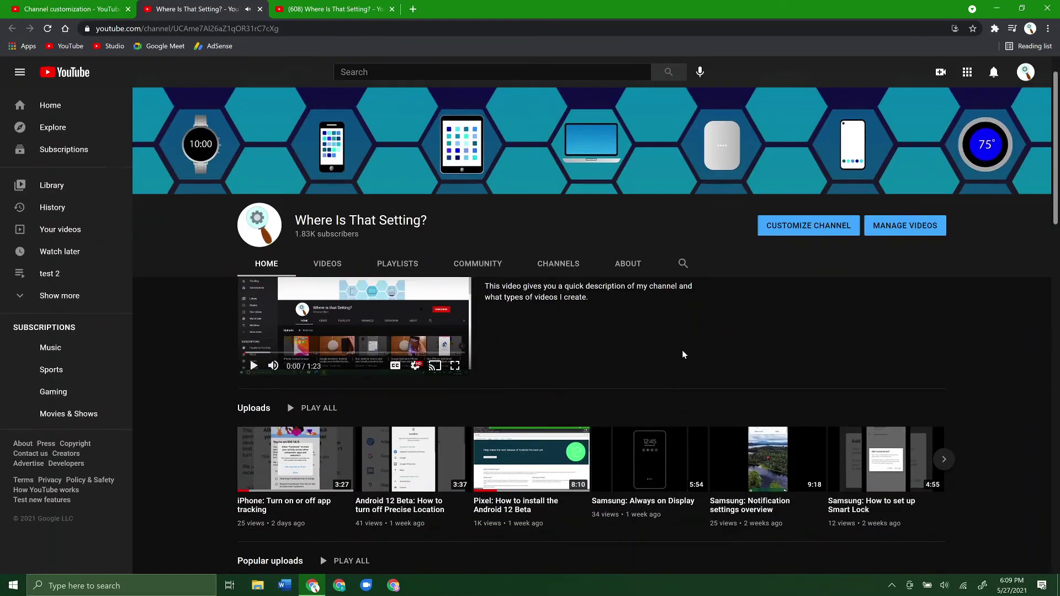
Scroll the live homepage to check the Google Assistant and Multiple playlists sections
{"action": "scroll", "coordinate": [683, 350], "scroll_direction": "down", "scroll_amount": 5}
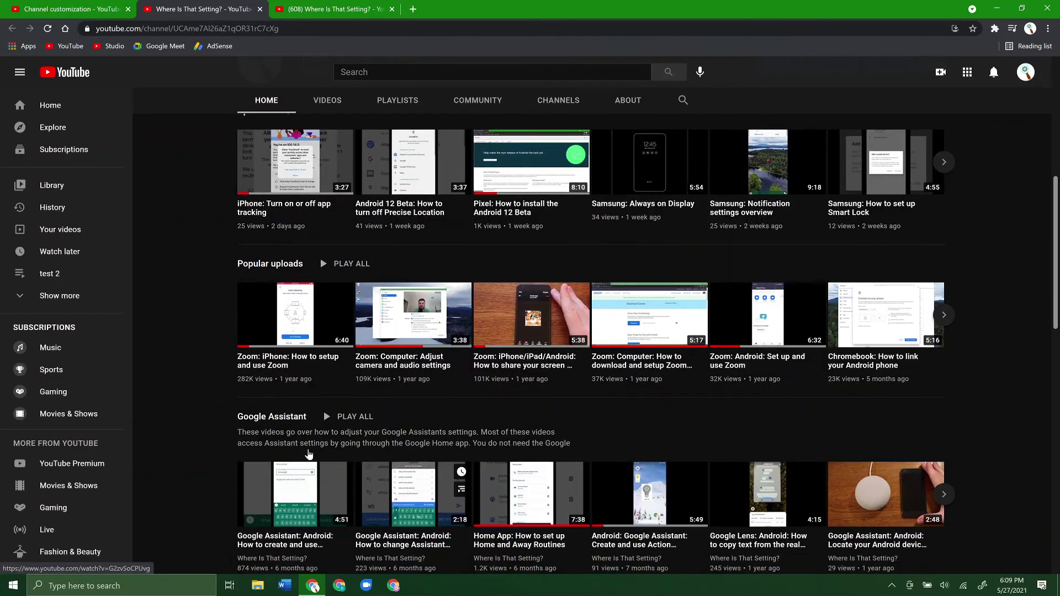
{"action": "scroll", "coordinate": [226, 375], "scroll_direction": "down", "scroll_amount": 3}
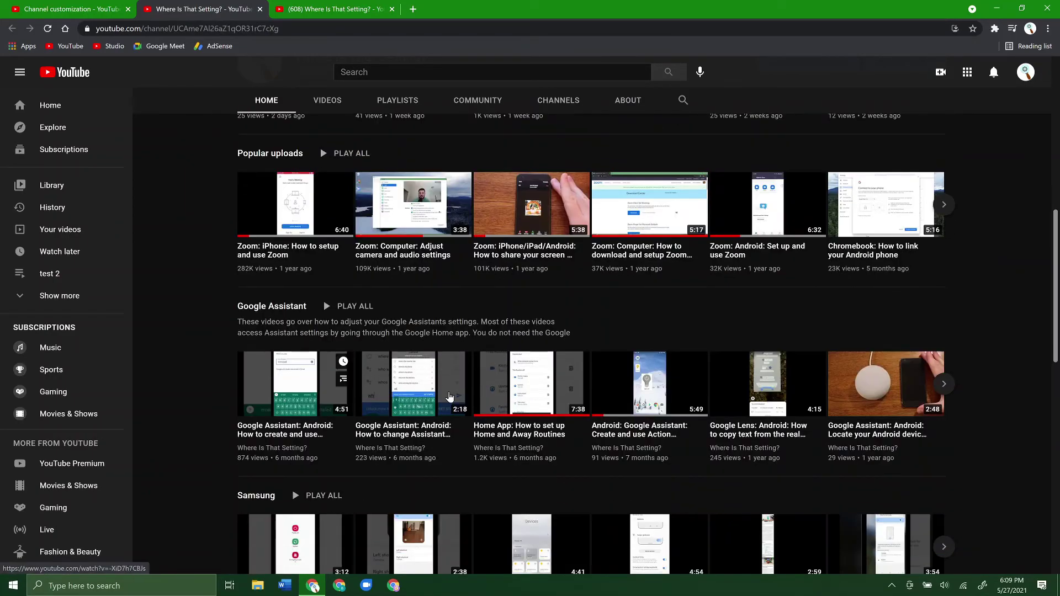
{"action": "scroll", "coordinate": [1023, 361], "scroll_direction": "down", "scroll_amount": 11}
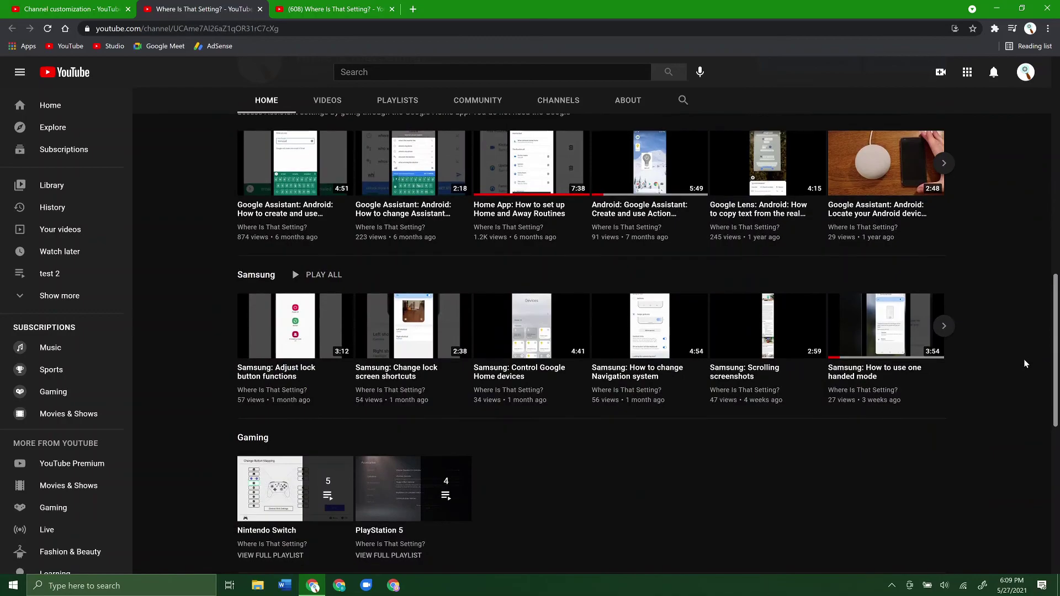
{"action": "scroll", "coordinate": [1004, 374], "scroll_direction": "down", "scroll_amount": 1}
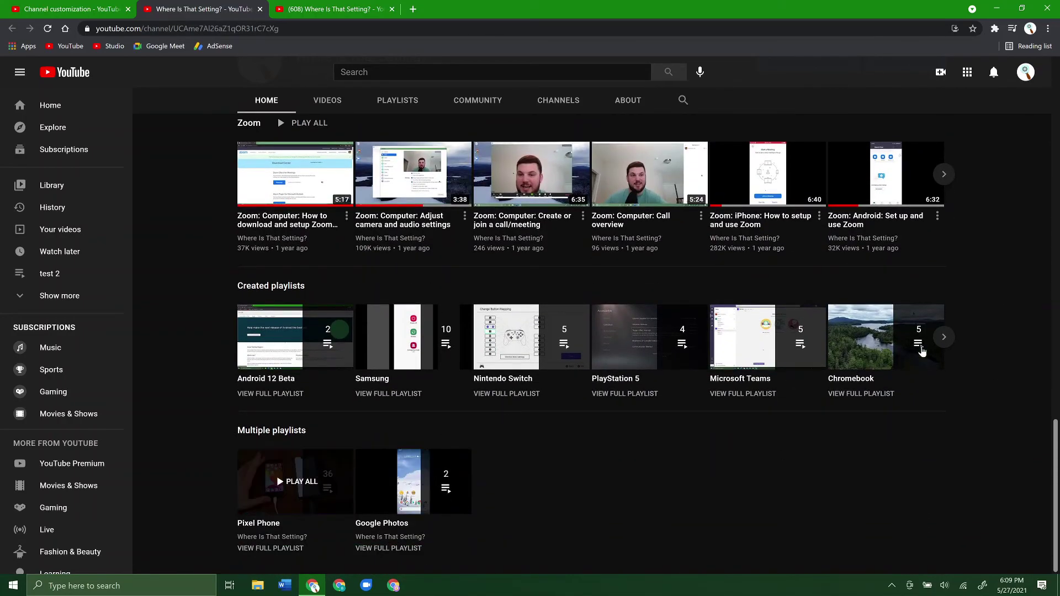
{"action": "scroll", "coordinate": [884, 348], "scroll_direction": "up", "scroll_amount": 8}
{"action": "scroll", "coordinate": [773, 343], "scroll_direction": "up", "scroll_amount": 9}
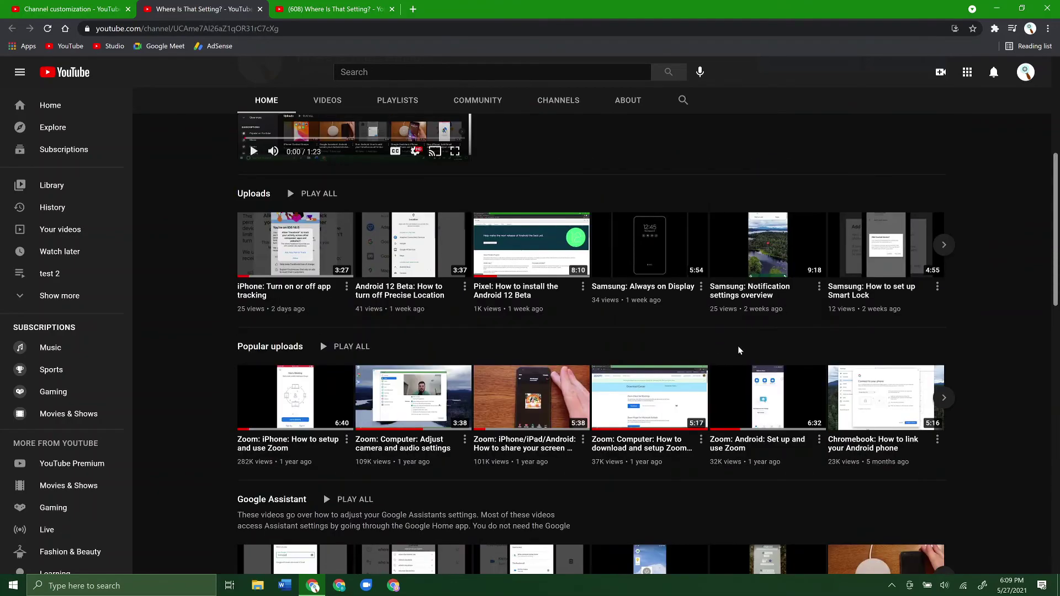
{"action": "scroll", "coordinate": [984, 325], "scroll_direction": "up", "scroll_amount": 4}
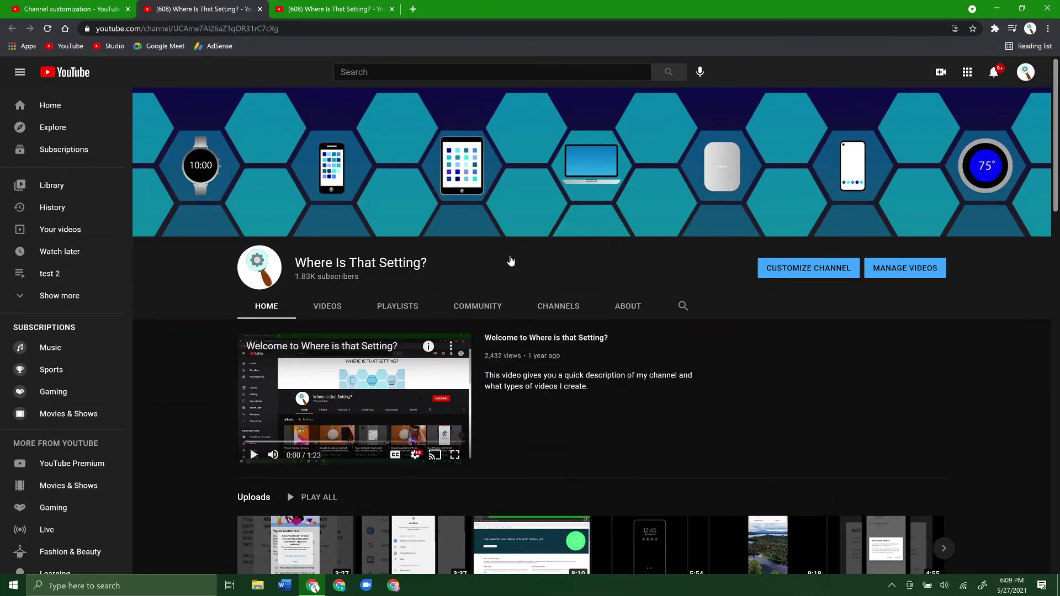
Switch back to the Channel customization browser tab showing Basic info
{"action": "left_click", "coordinate": [48, 8]}
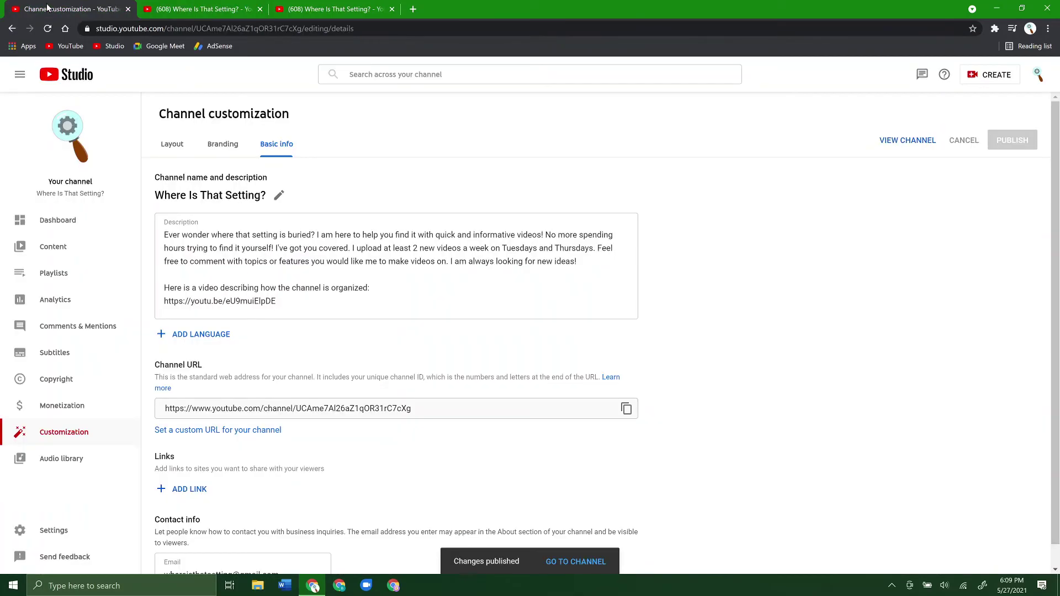